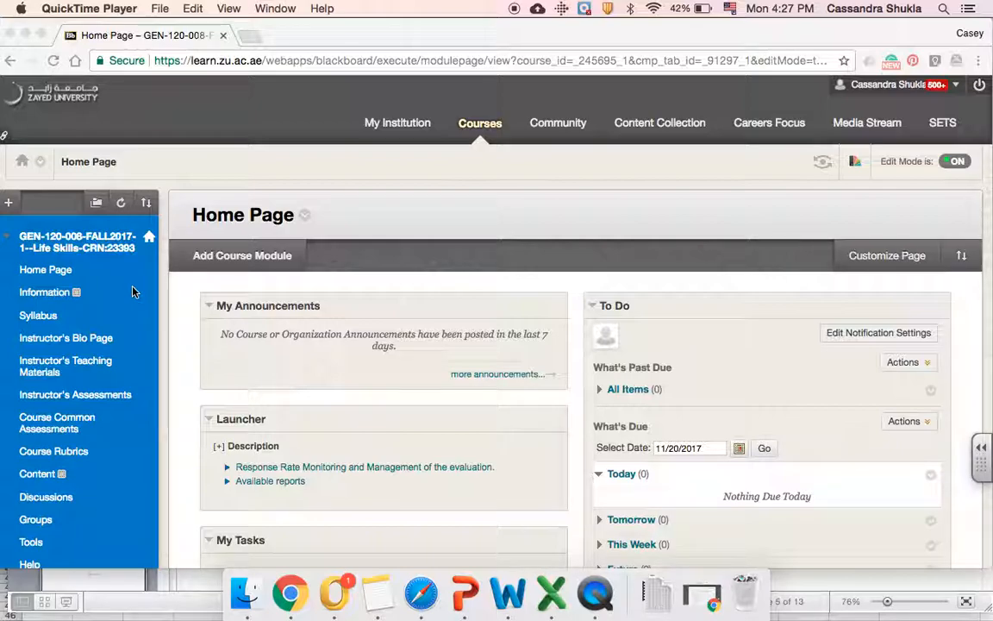
# Go to Course Common Assessments and bring up the GEN 120 Midterm Exam's options menu
pyautogui.click(87, 427)
pyautogui.moveTo(87, 428); pyautogui.dragTo(86, 426)
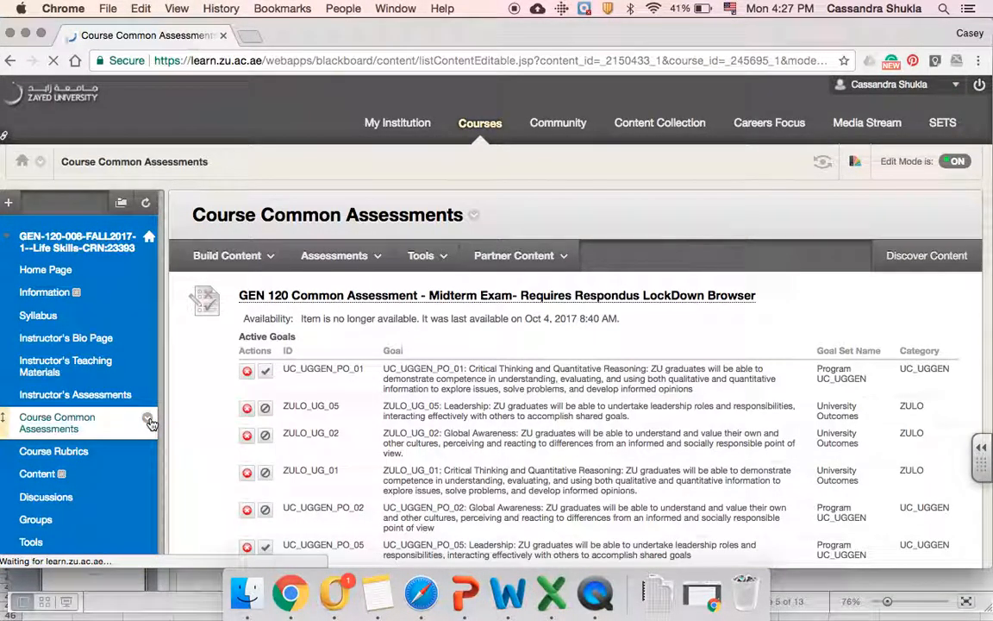
pyautogui.click(148, 420)
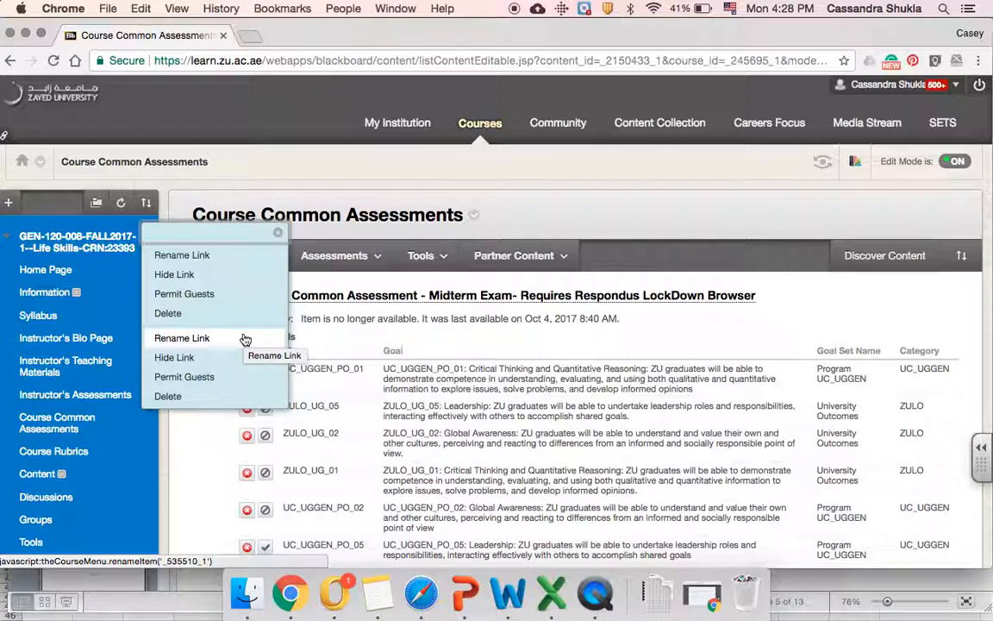
pyautogui.click(463, 353)
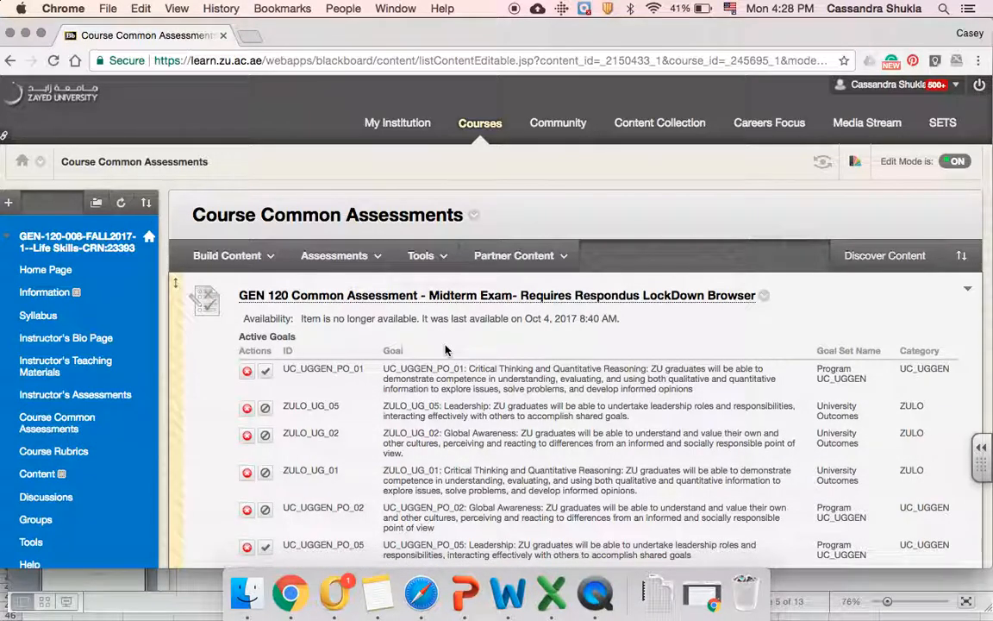
pyautogui.scroll(-5, 445, 349)
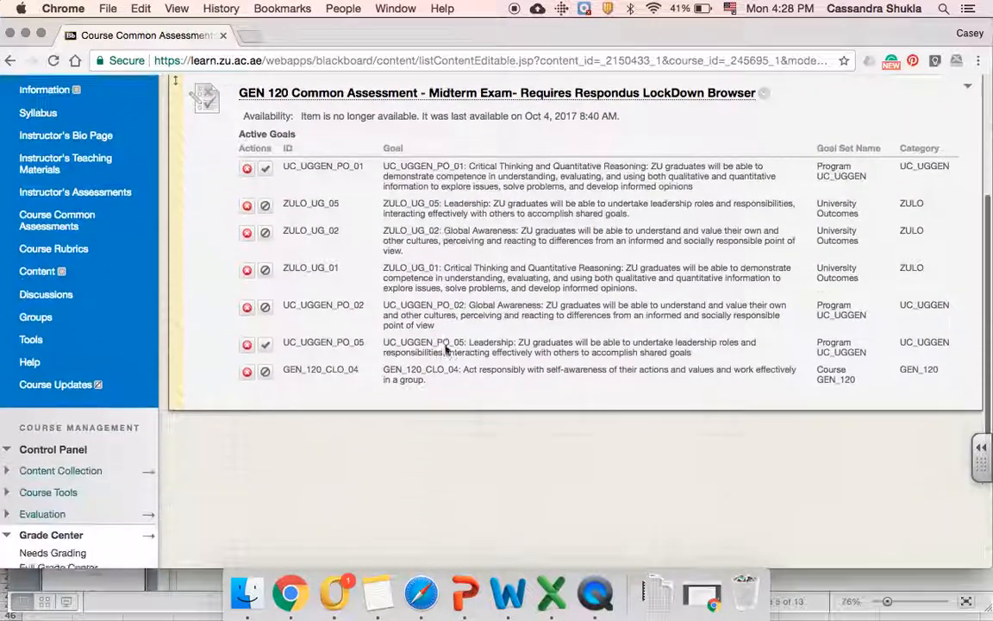
pyautogui.scroll(4, 446, 349)
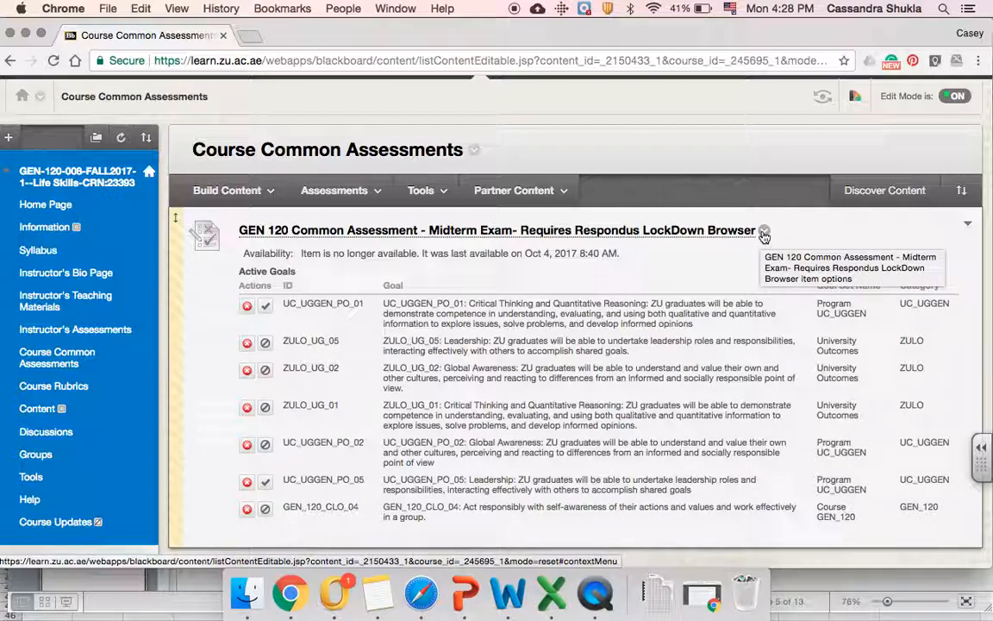
pyautogui.click(764, 234)
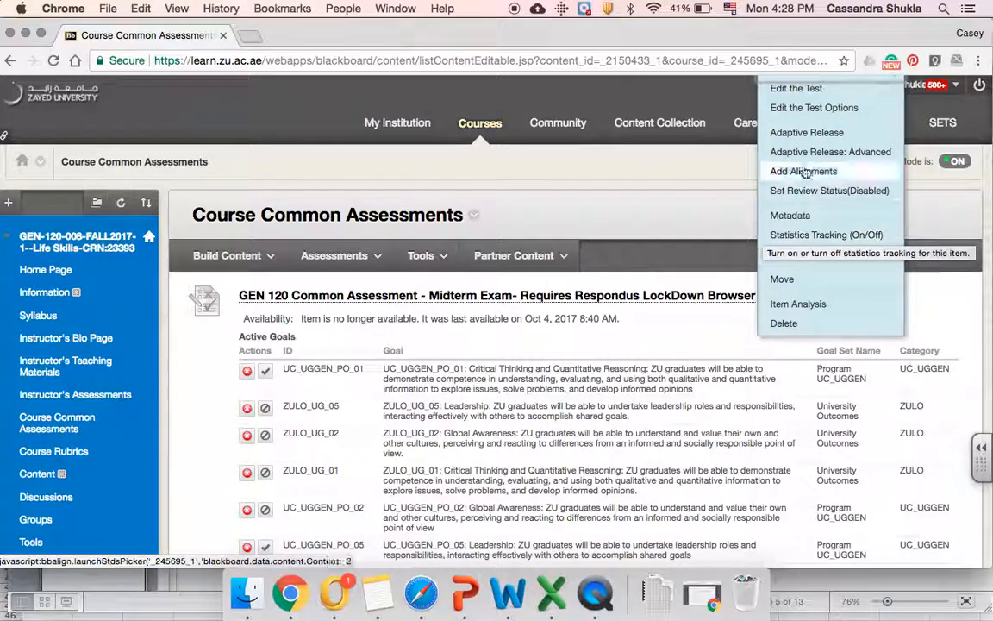
# Open Edit the Test Options for the midterm and review its timer, dates and password down to Test Availability Exceptions
pyautogui.click(829, 107)
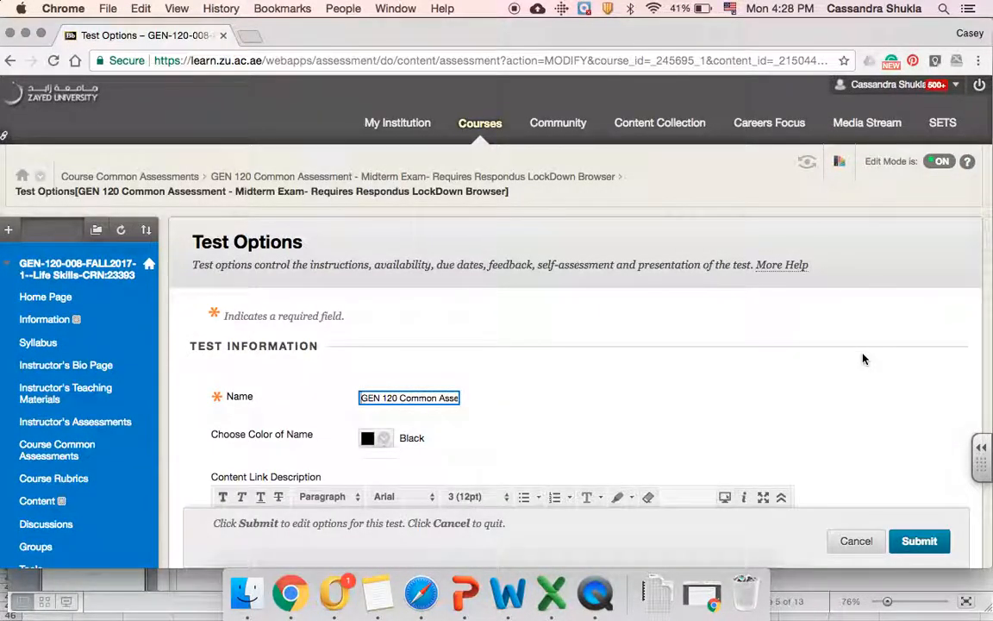
pyautogui.scroll(-5, 865, 358)
pyautogui.scroll(-5, 865, 359)
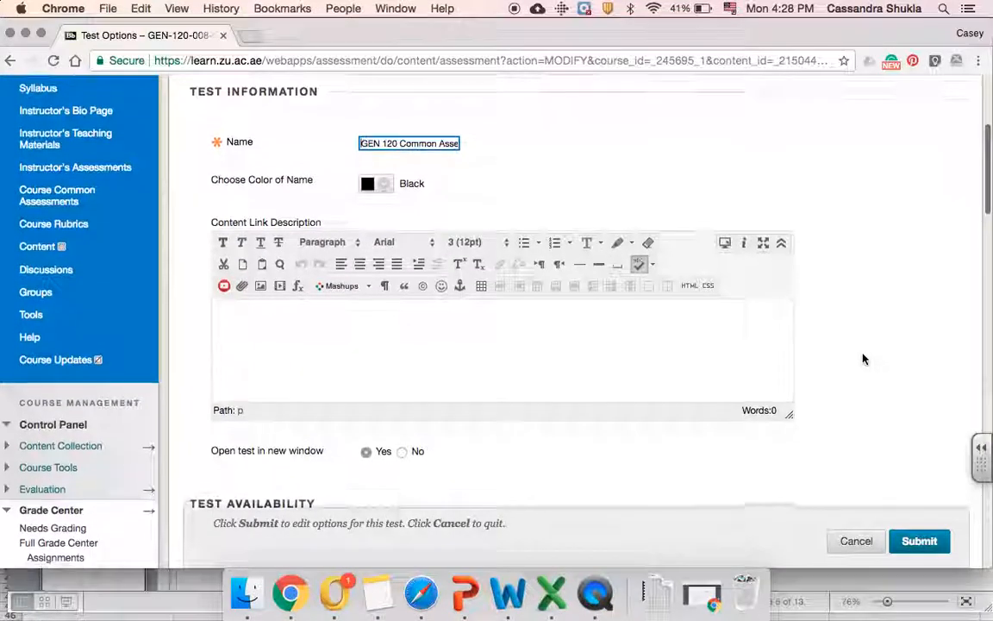
pyautogui.scroll(-1, 865, 359)
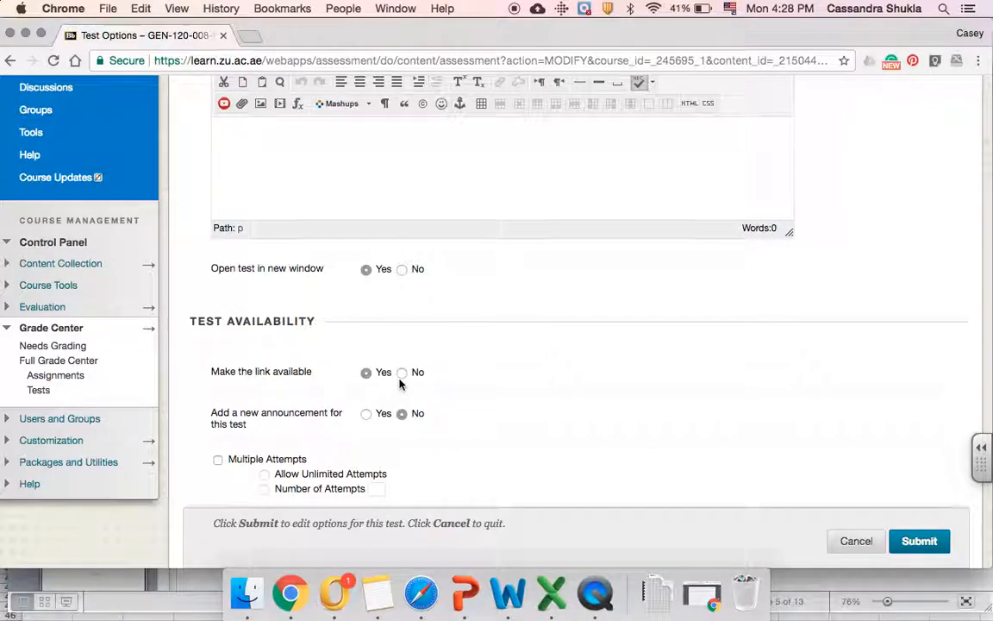
pyautogui.scroll(-3, 399, 384)
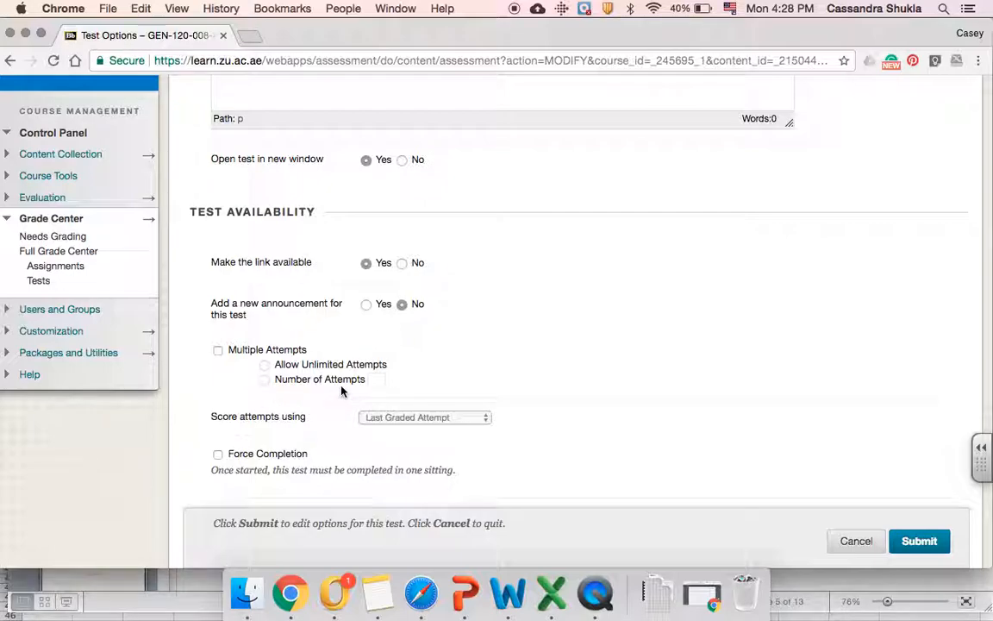
pyautogui.scroll(-4, 342, 390)
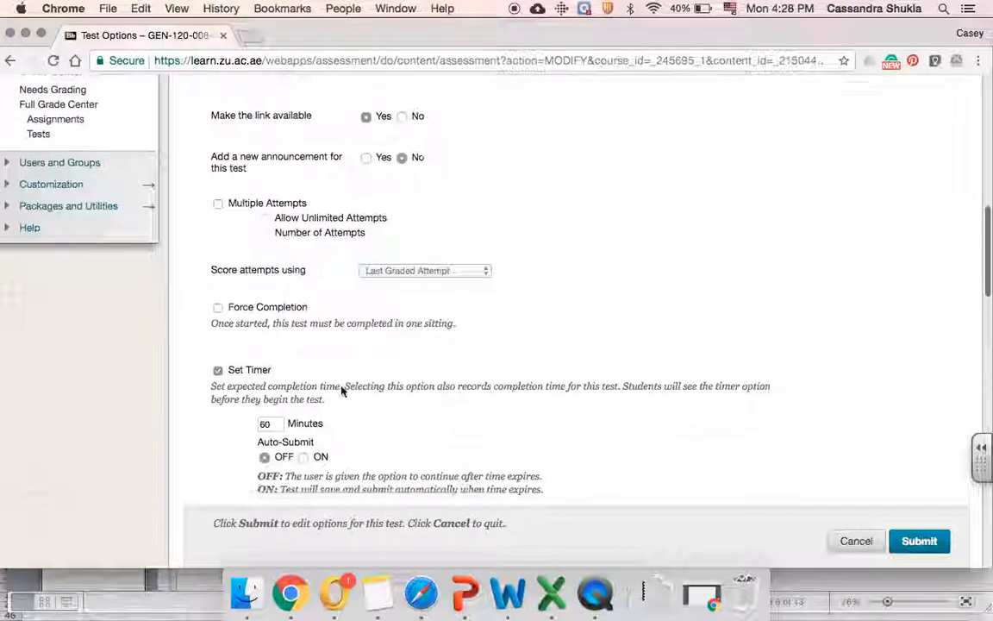
pyautogui.scroll(-1, 342, 391)
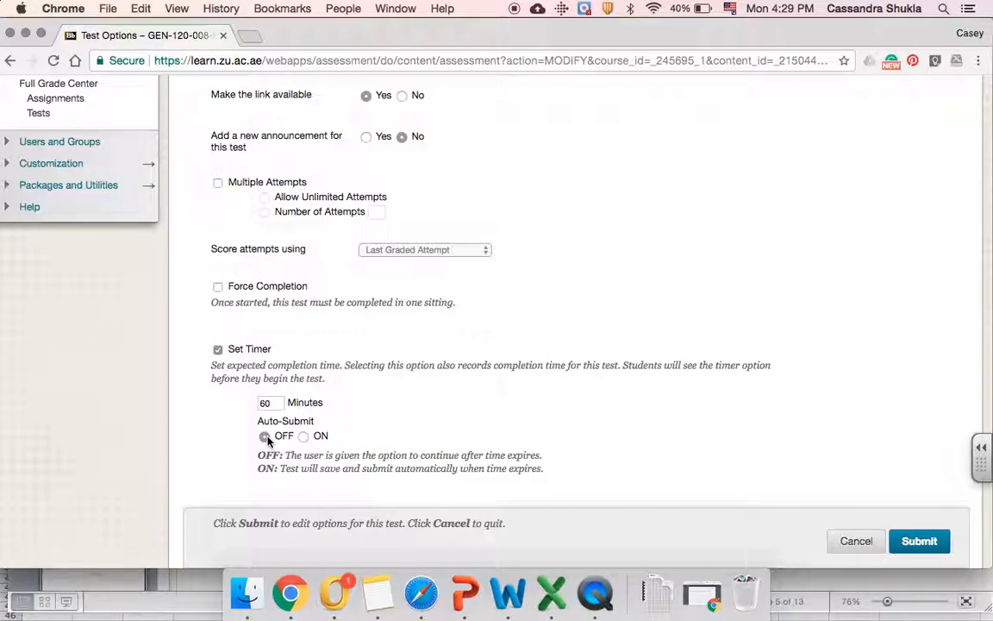
pyautogui.scroll(-5, 267, 440)
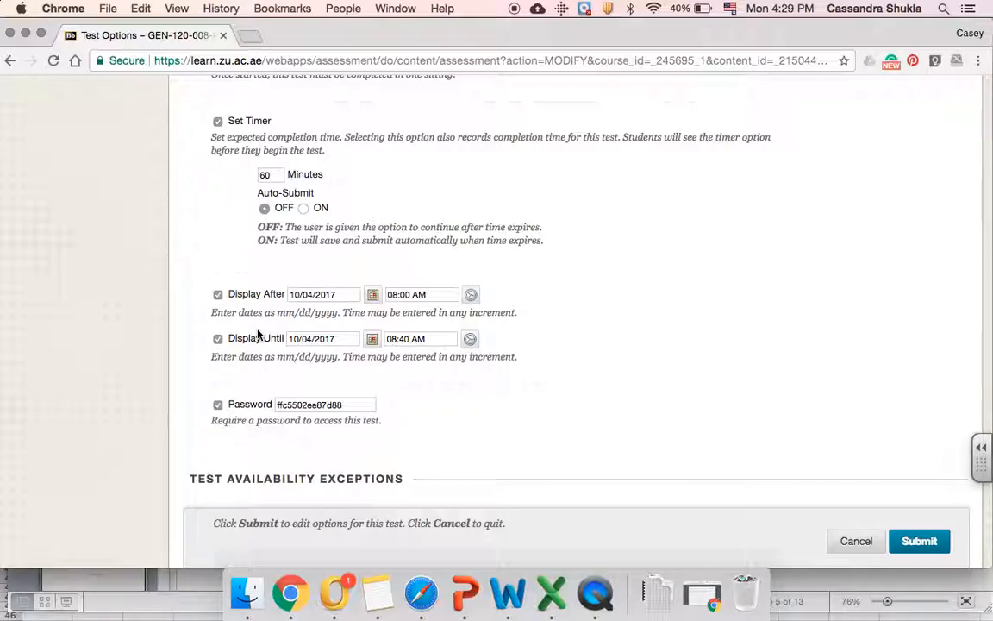
pyautogui.scroll(-2, 283, 403)
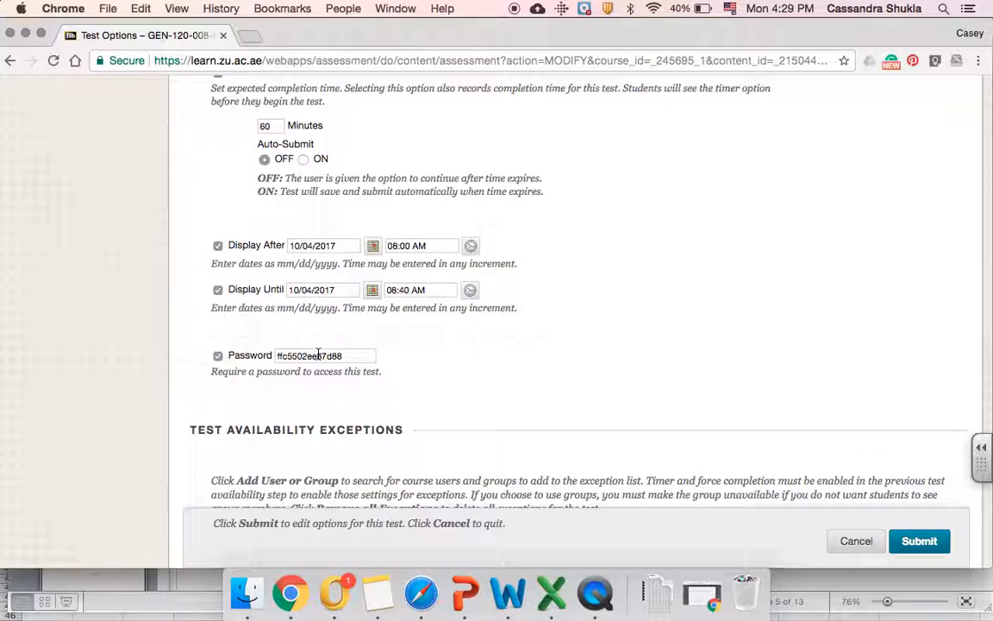
pyautogui.scroll(-5, 318, 354)
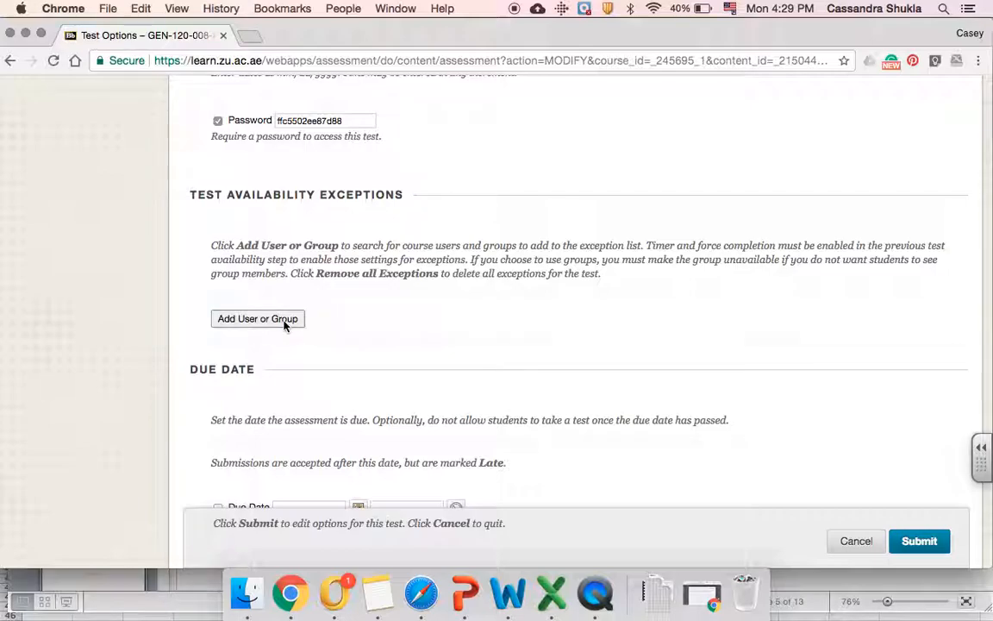
# Add the first student in the course list as a test availability exception
pyautogui.click(285, 324)
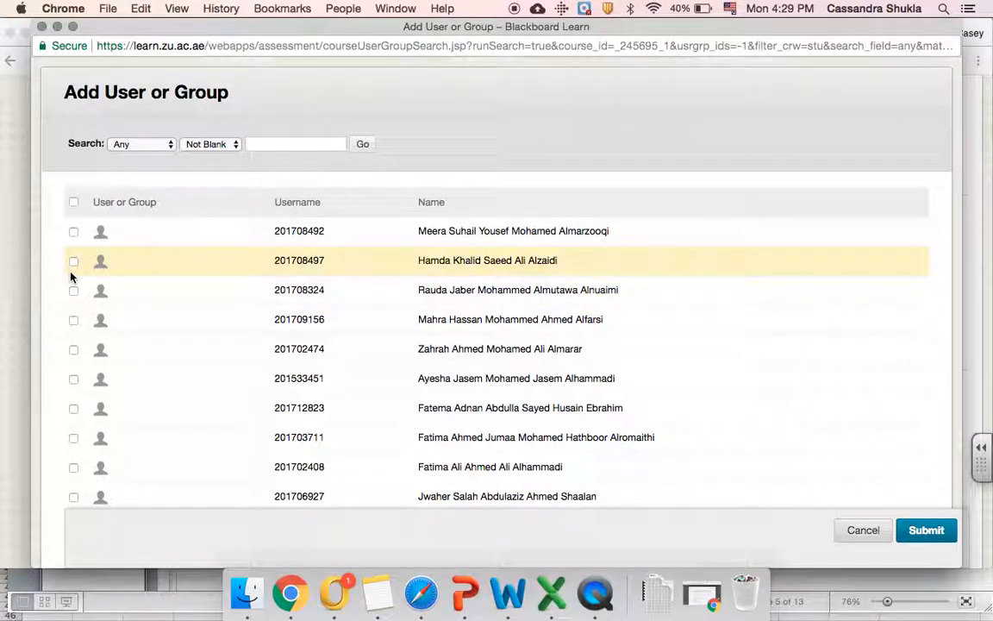
pyautogui.click(74, 232)
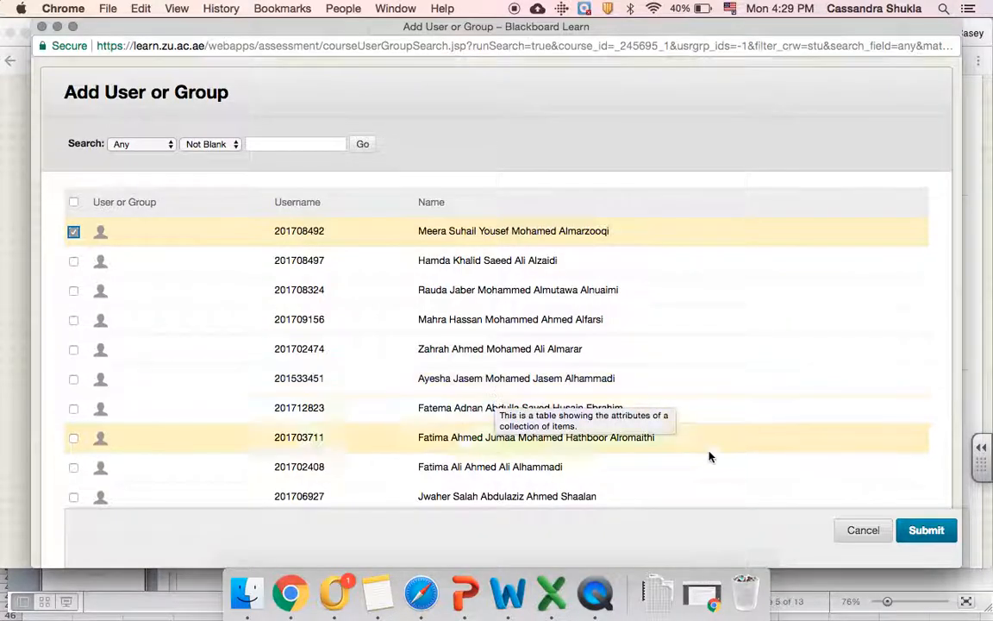
pyautogui.click(921, 535)
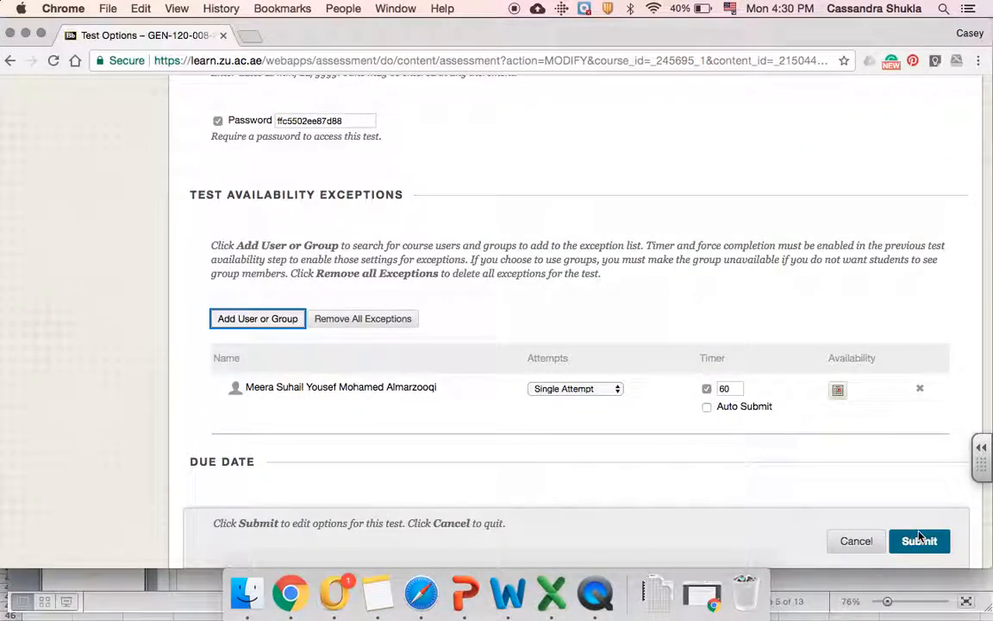
# Open the availability date settings in the student's exception row
pyautogui.scroll(-2, 808, 469)
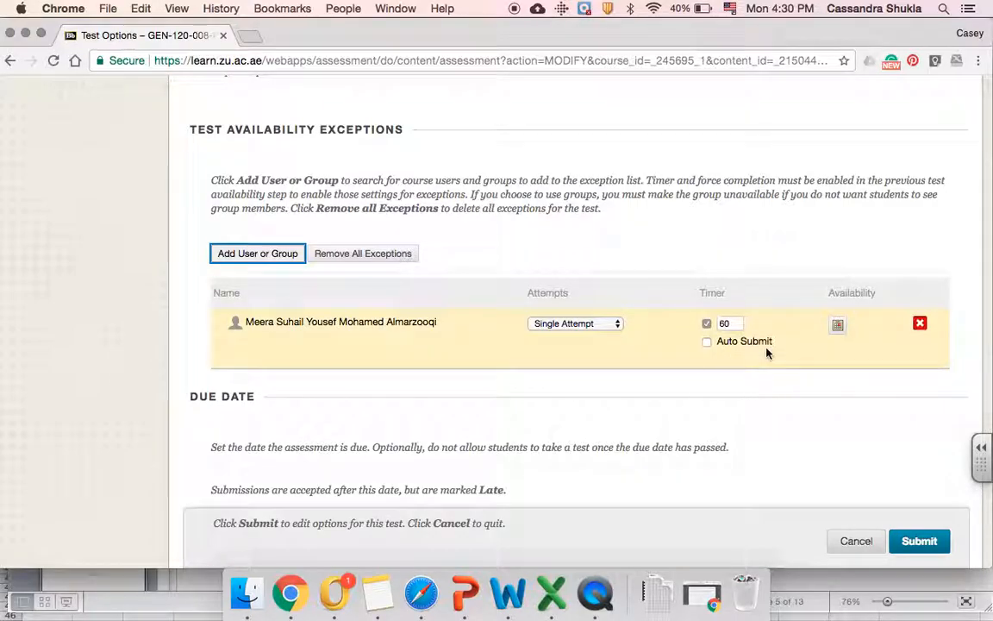
pyautogui.click(836, 334)
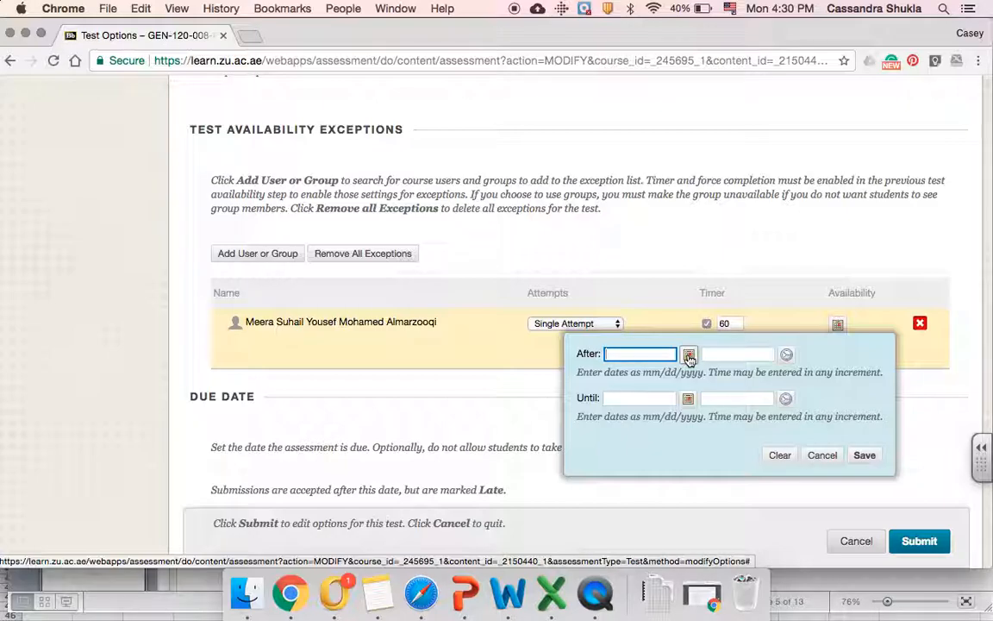
# Set the exception to start 11/28/2017 at 12:30 and end 11/28/2017 at 1:15 PM, then save
pyautogui.click(689, 355)
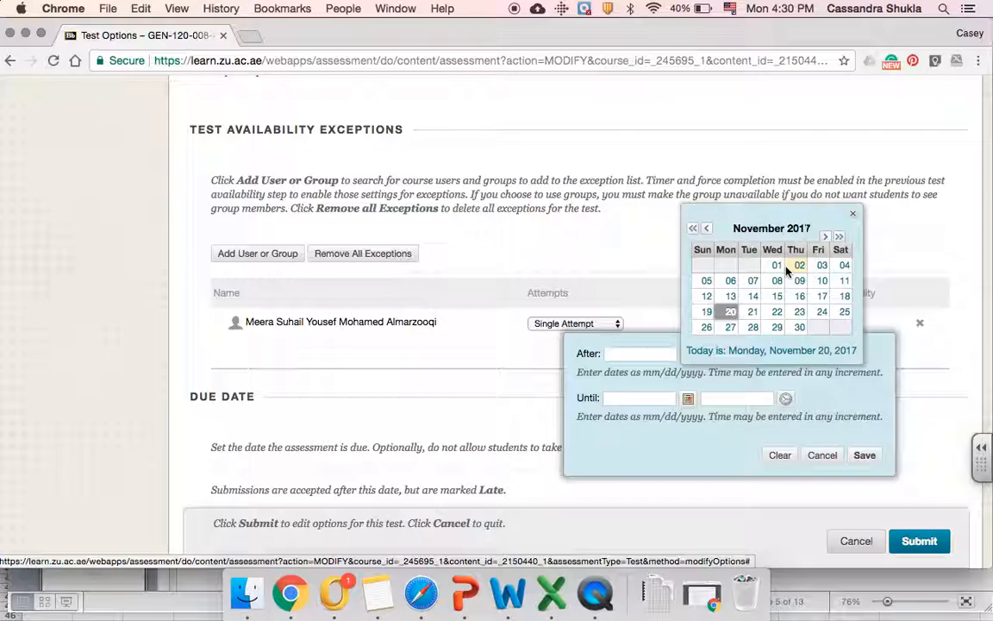
pyautogui.click(753, 329)
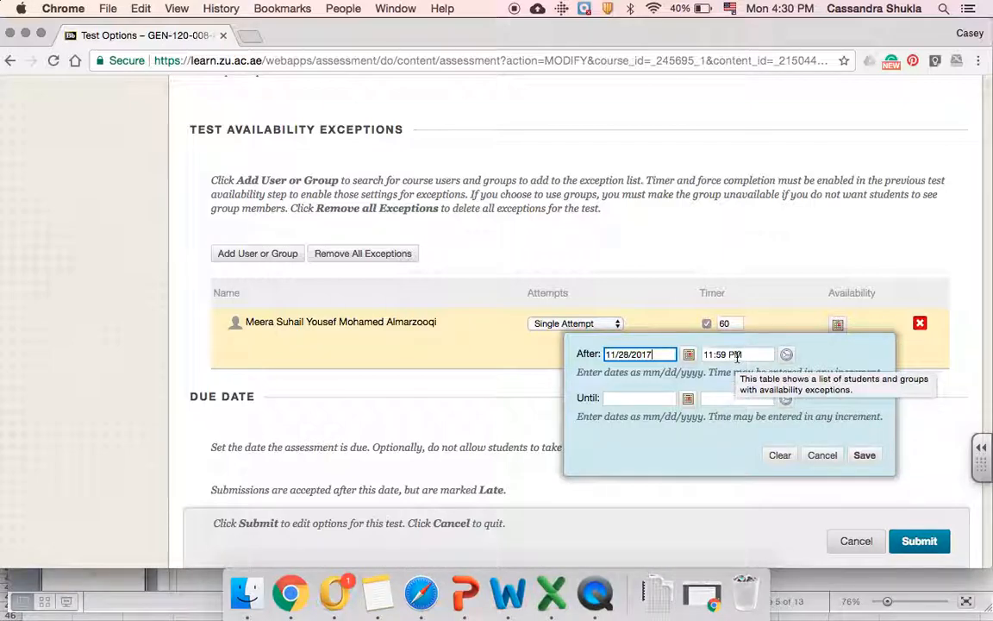
pyautogui.click(710, 353)
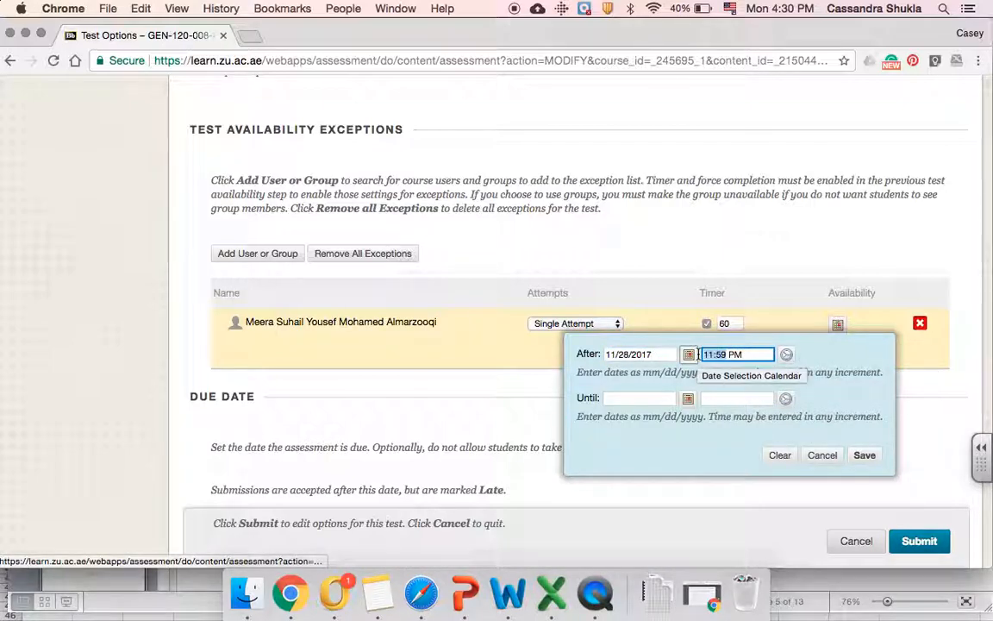
pyautogui.write('12:30')
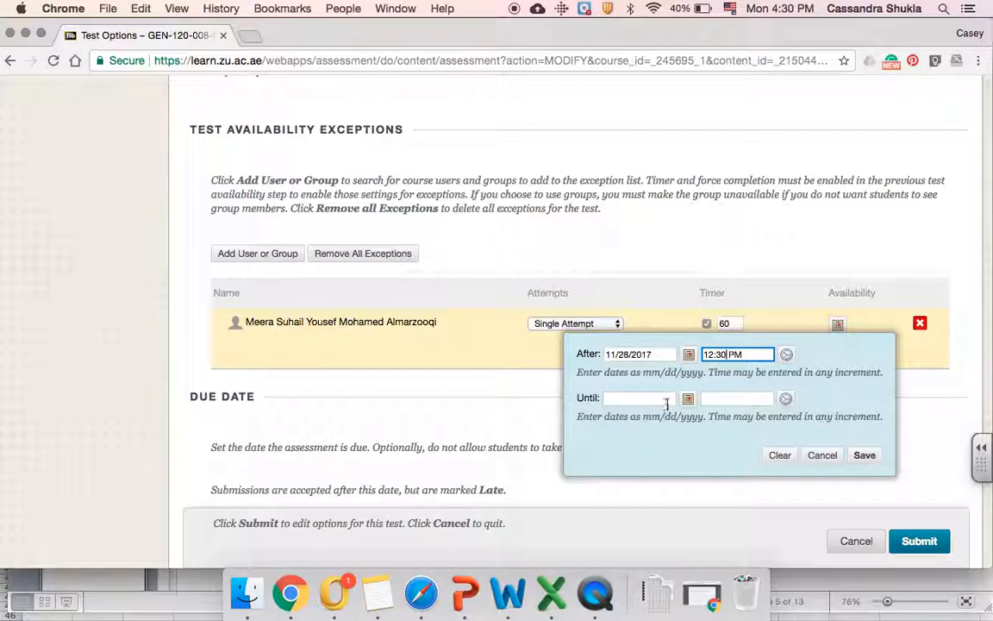
pyautogui.click(687, 401)
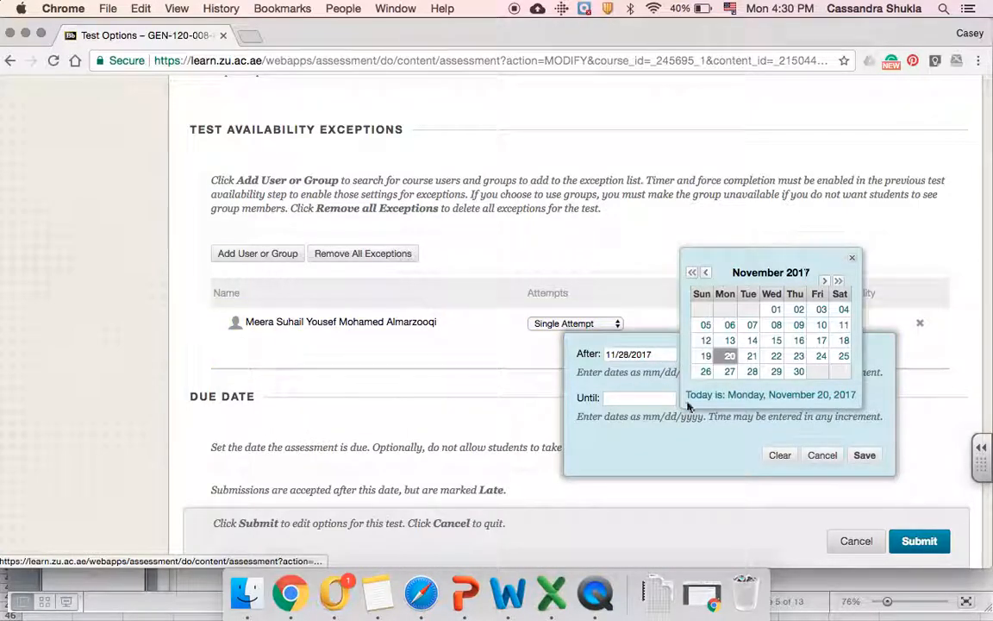
pyautogui.click(754, 372)
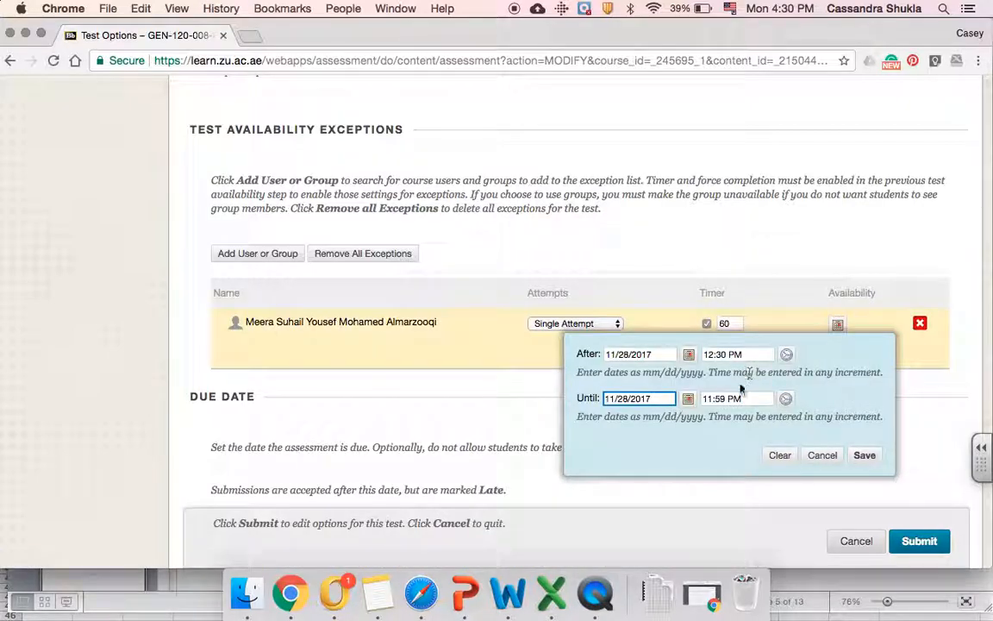
pyautogui.moveTo(718, 399); pyautogui.dragTo(695, 398)
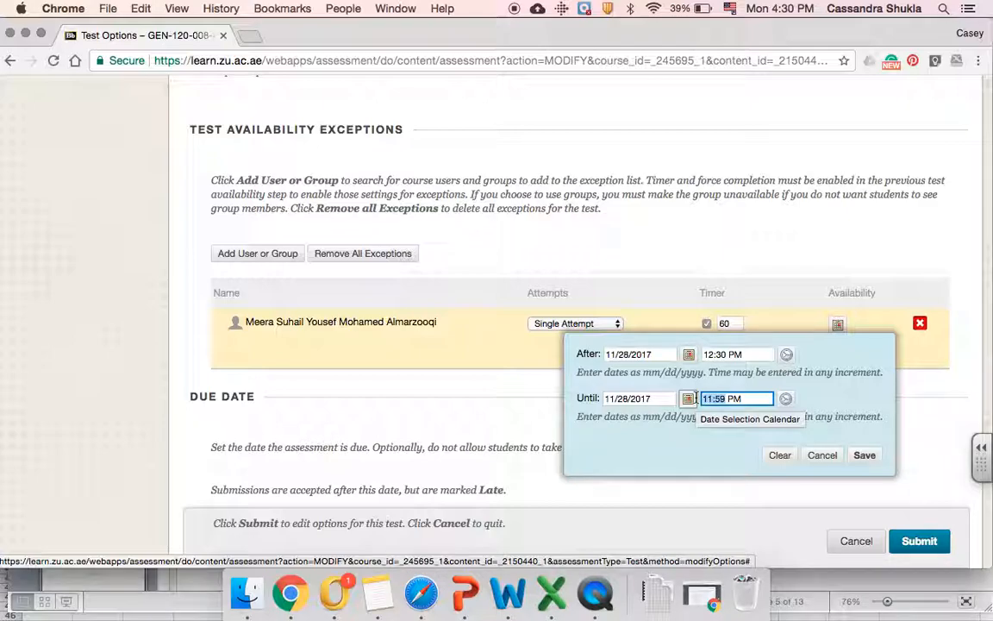
pyautogui.press('BackSpace')
pyautogui.write('1:')
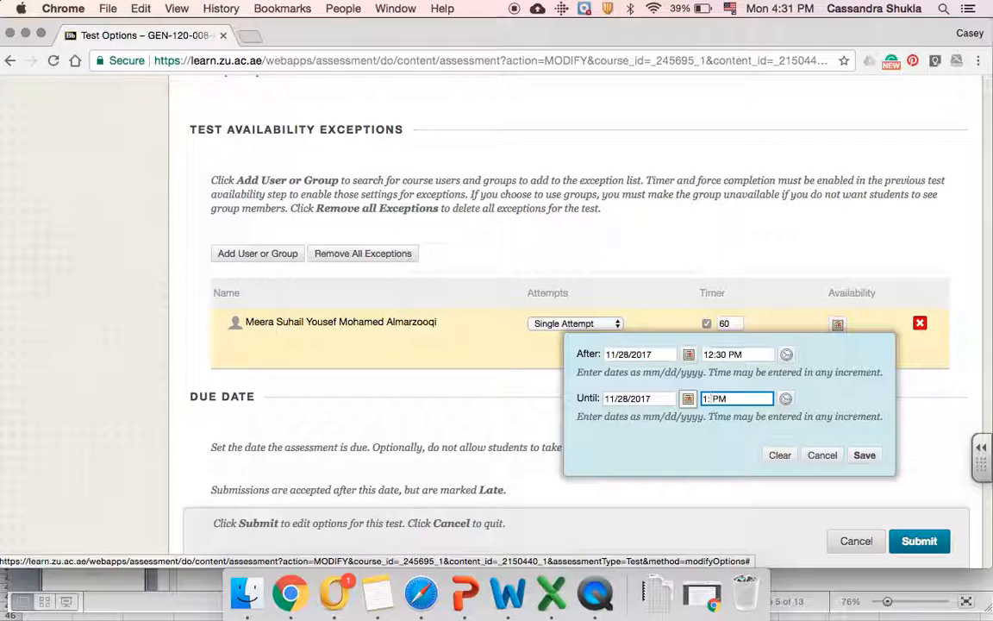
pyautogui.write('15')
pyautogui.click(865, 454)
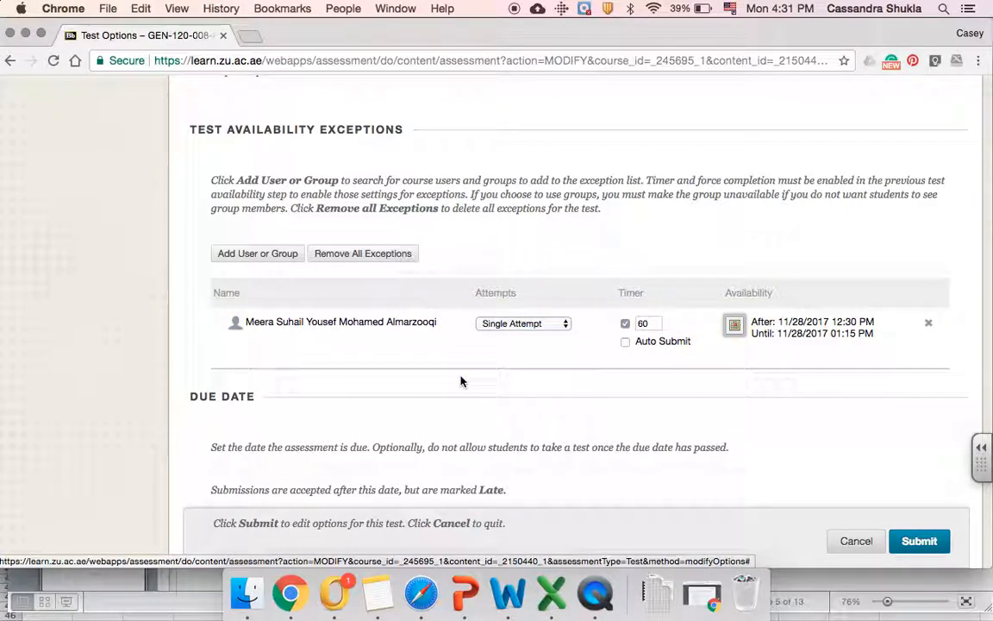
# Submit the midterm's Test Options page with the new student exception
pyautogui.scroll(-5, 461, 381)
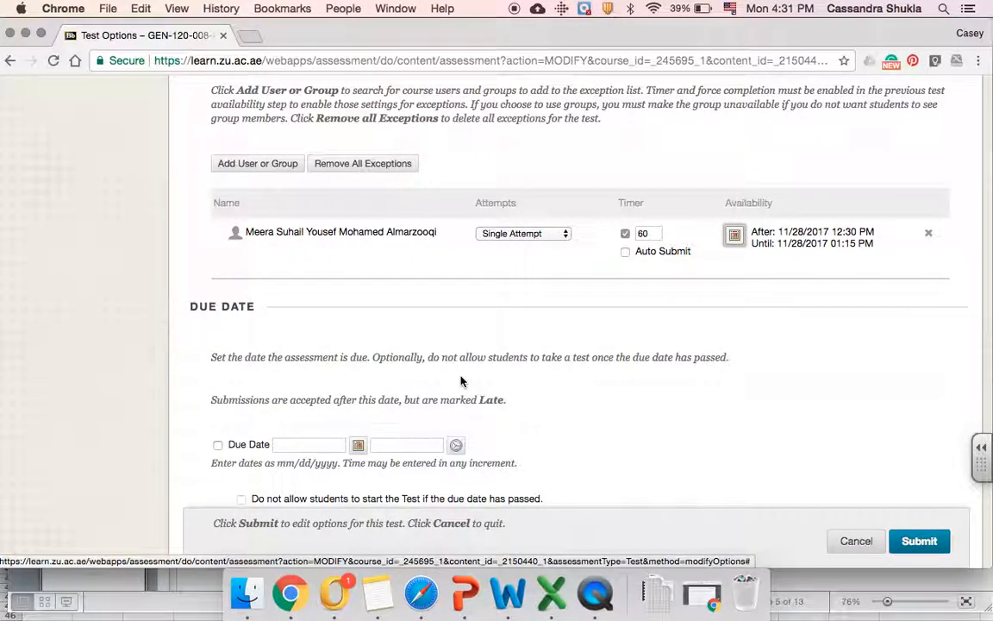
pyautogui.scroll(-10, 460, 381)
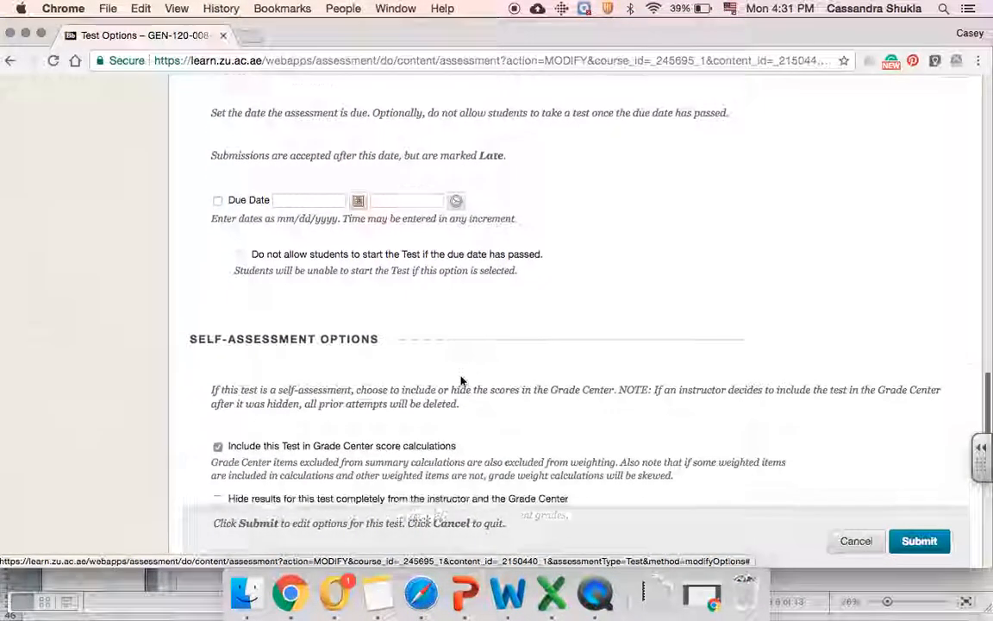
pyautogui.scroll(-10, 461, 381)
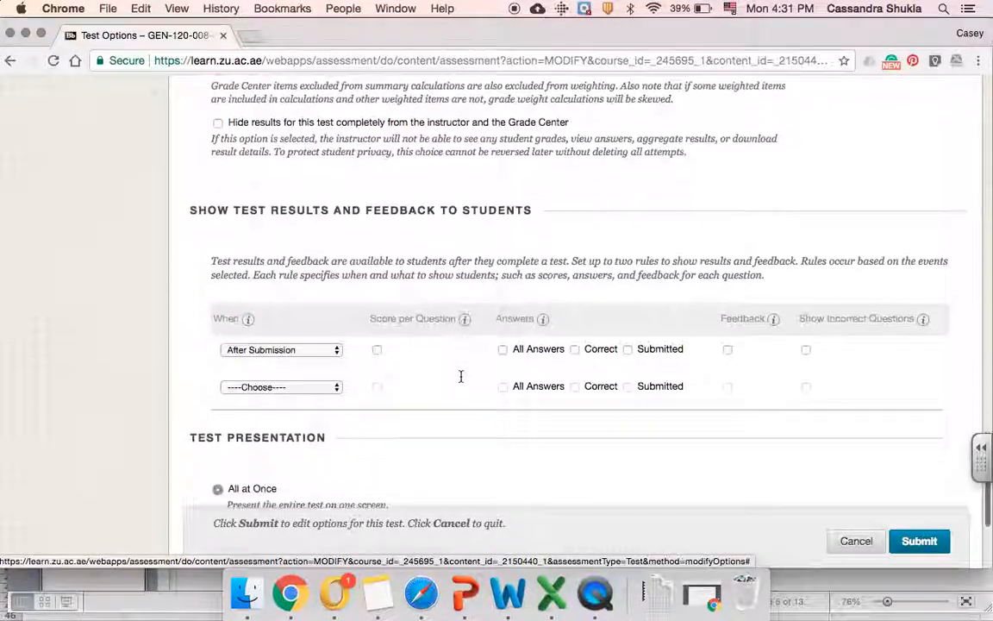
pyautogui.scroll(-5, 461, 381)
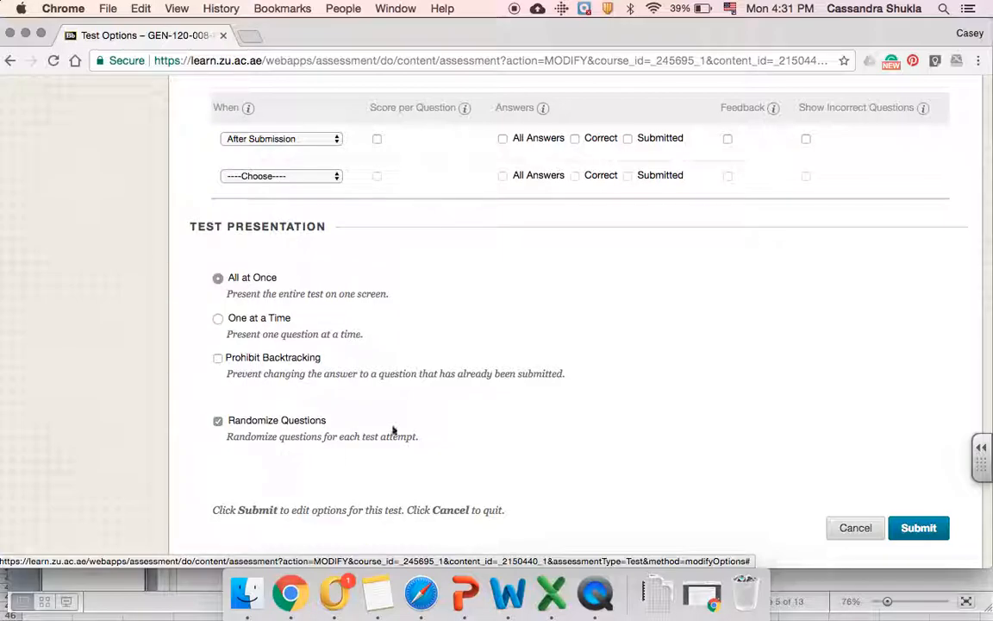
pyautogui.click(915, 529)
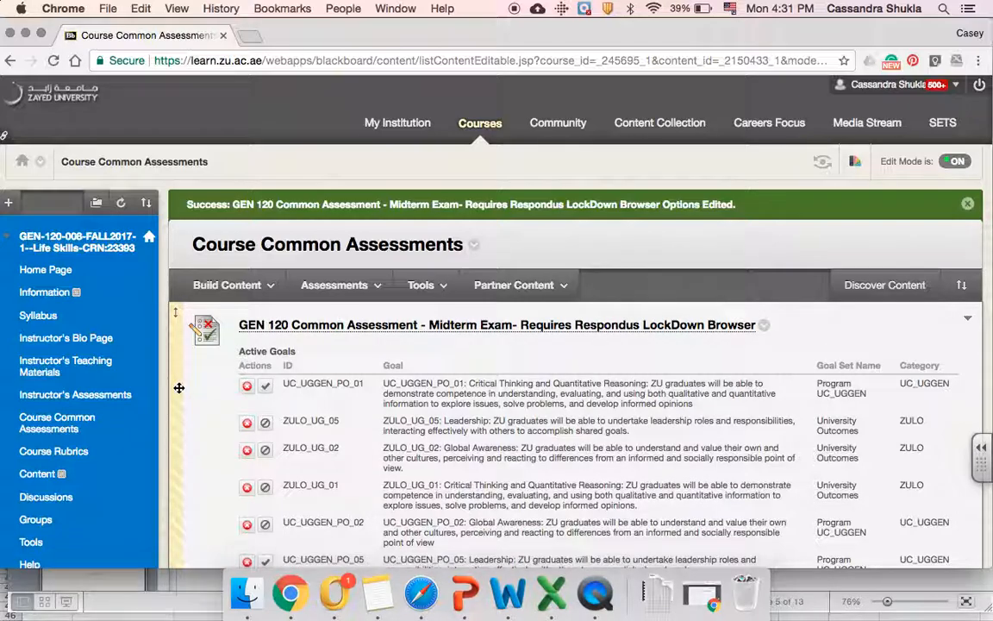
# Expand Course Tools under the Control Panel after the test options save
pyautogui.scroll(-5, 141, 417)
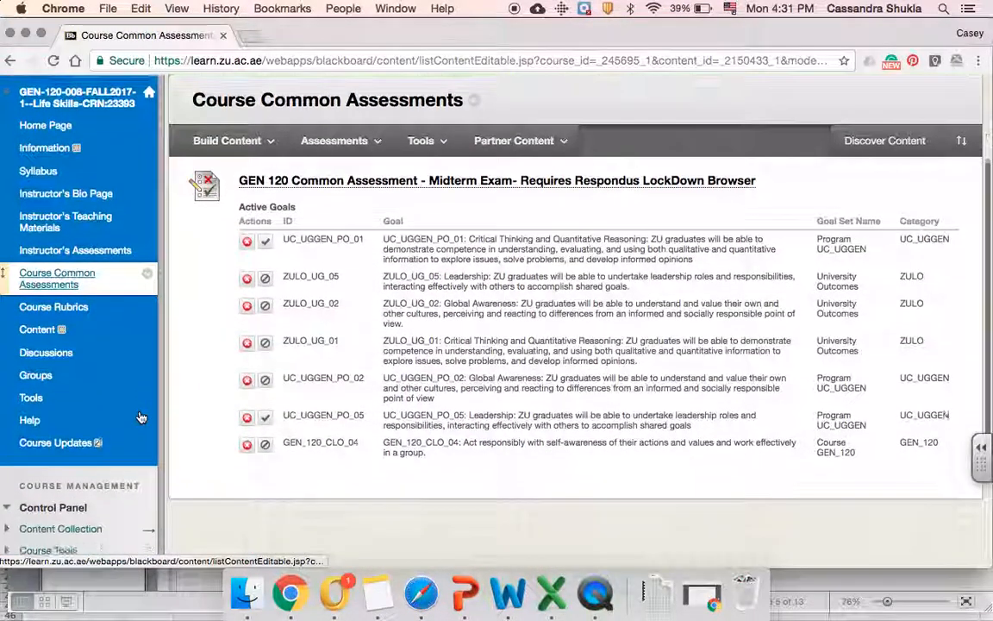
pyautogui.scroll(-3, 141, 417)
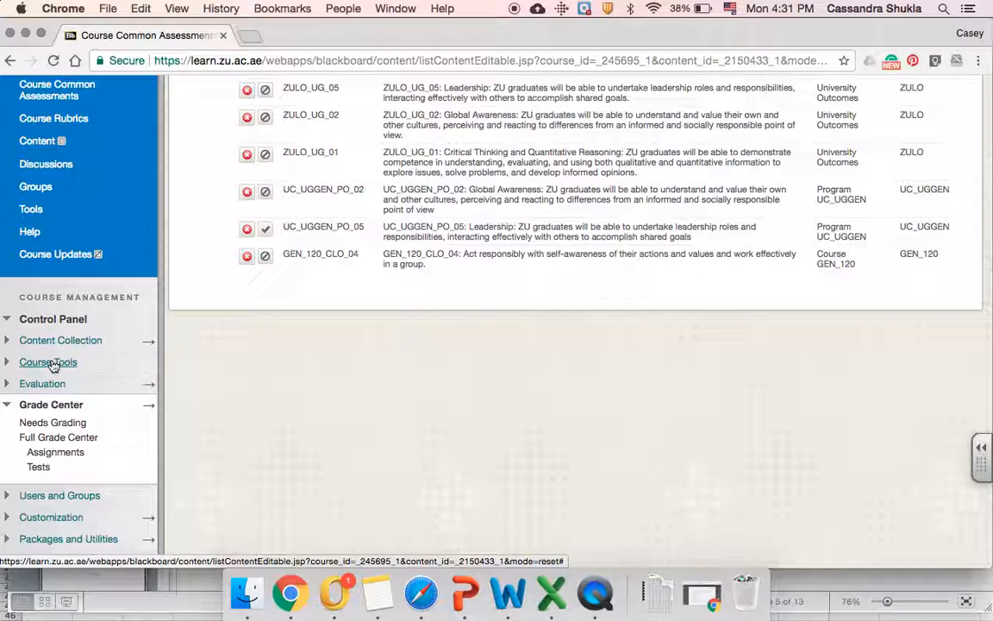
pyautogui.click(51, 363)
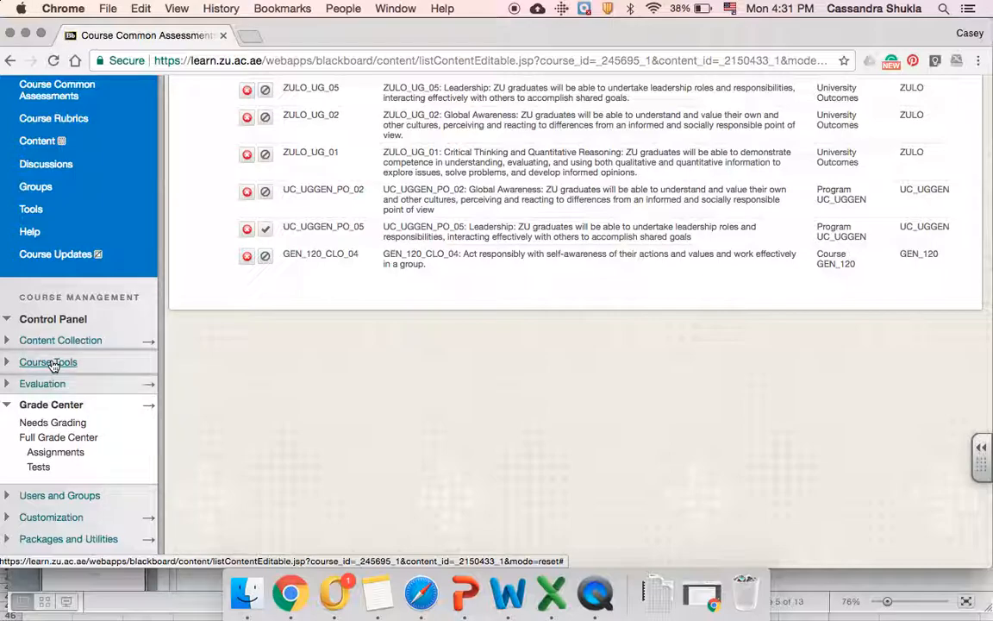
pyautogui.scroll(-5, 52, 363)
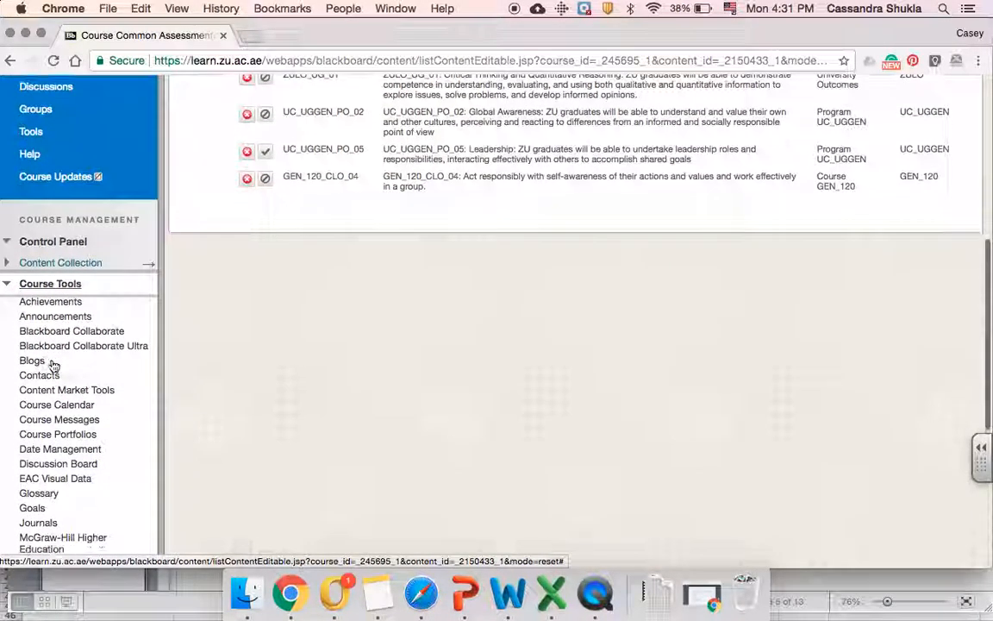
pyautogui.scroll(-3, 52, 363)
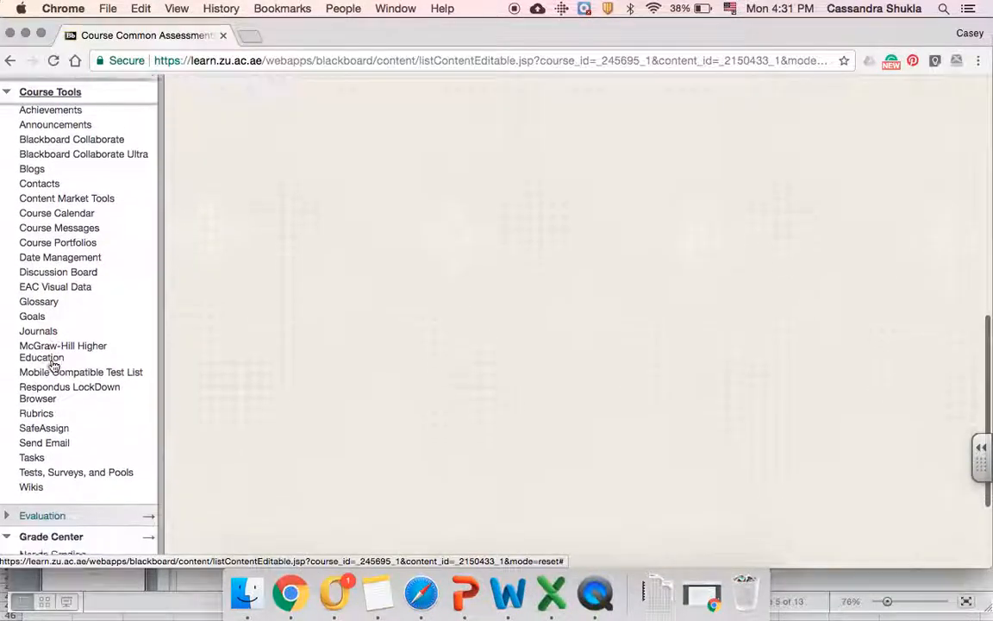
# Open Respondus LockDown Browser and choose Modify Settings for the Midterm Exam
pyautogui.click(52, 385)
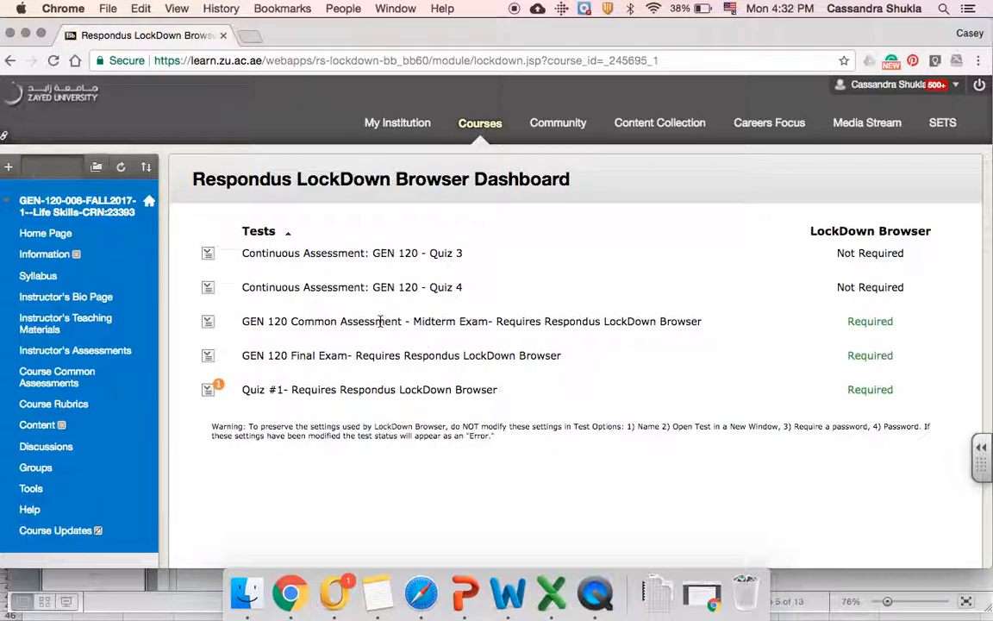
pyautogui.moveTo(501, 322); pyautogui.dragTo(231, 326)
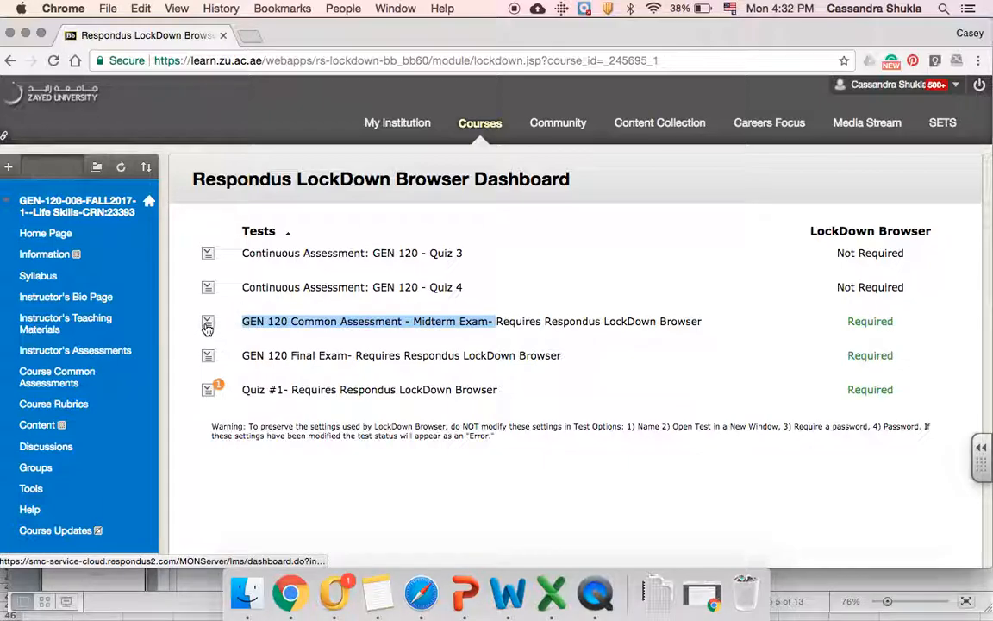
pyautogui.click(207, 325)
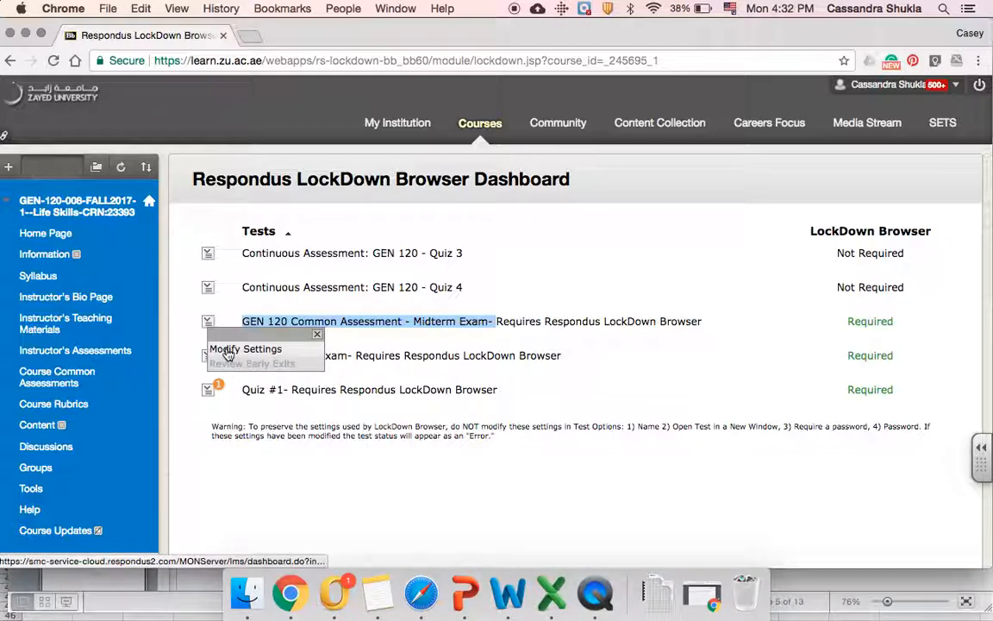
pyautogui.click(228, 350)
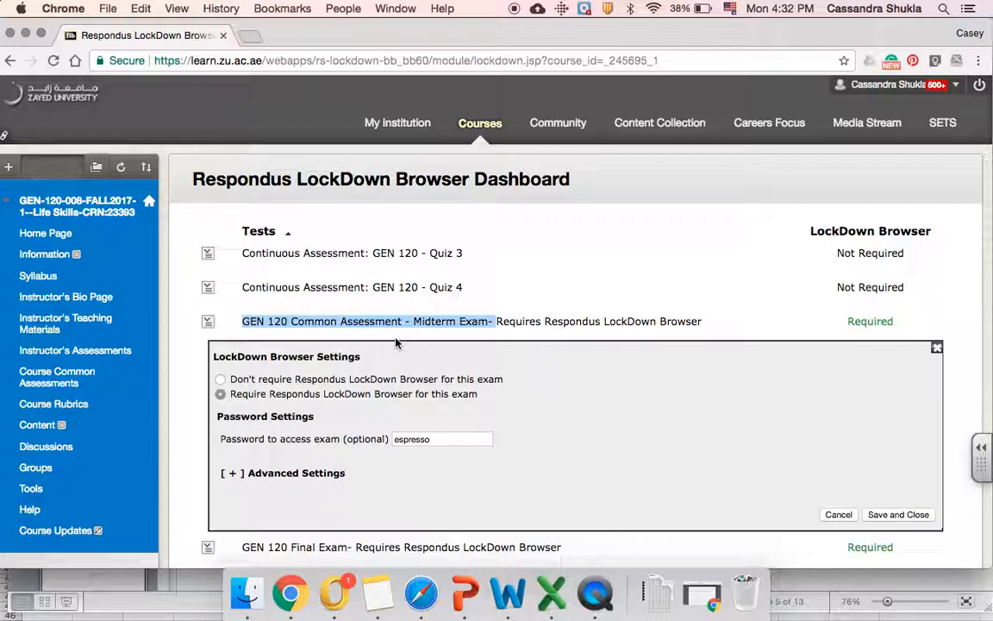
# Replace the midterm's exam access password with the new password and save the settings
pyautogui.scroll(-3, 402, 272)
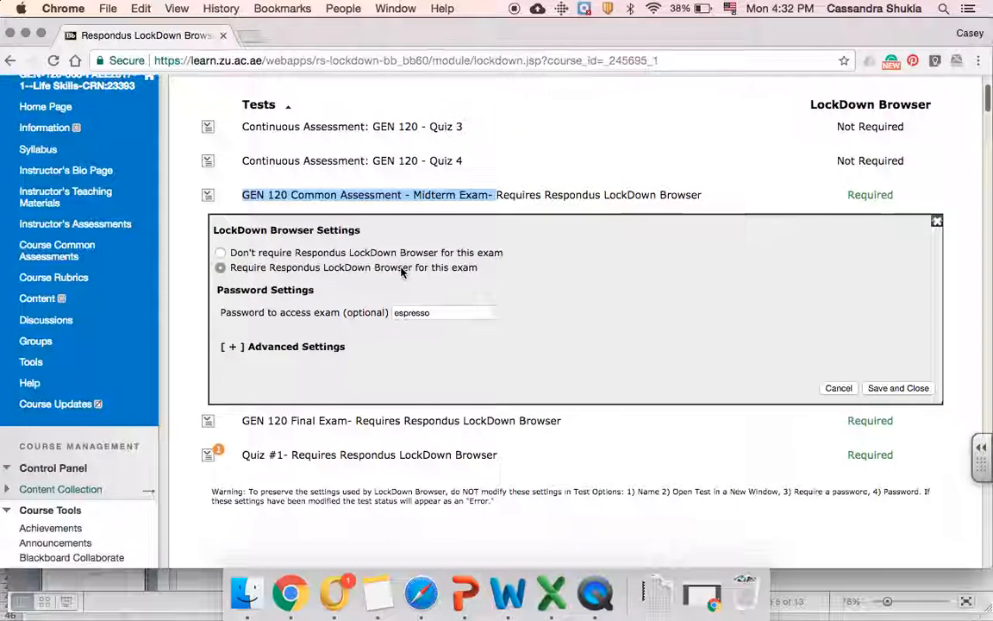
pyautogui.click(441, 313)
pyautogui.moveTo(443, 313); pyautogui.dragTo(388, 313)
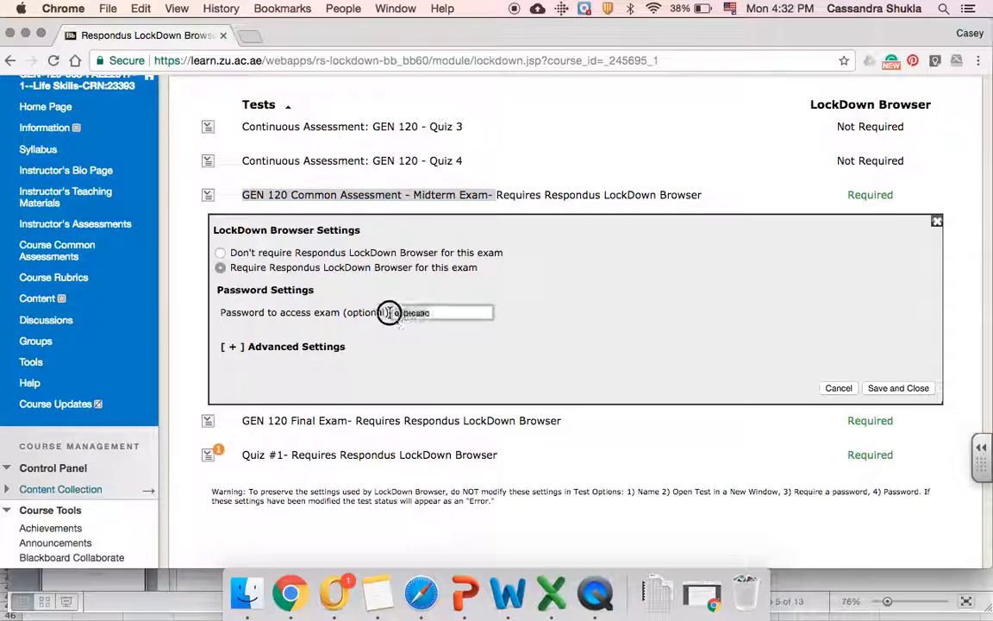
pyautogui.write('Midterm')
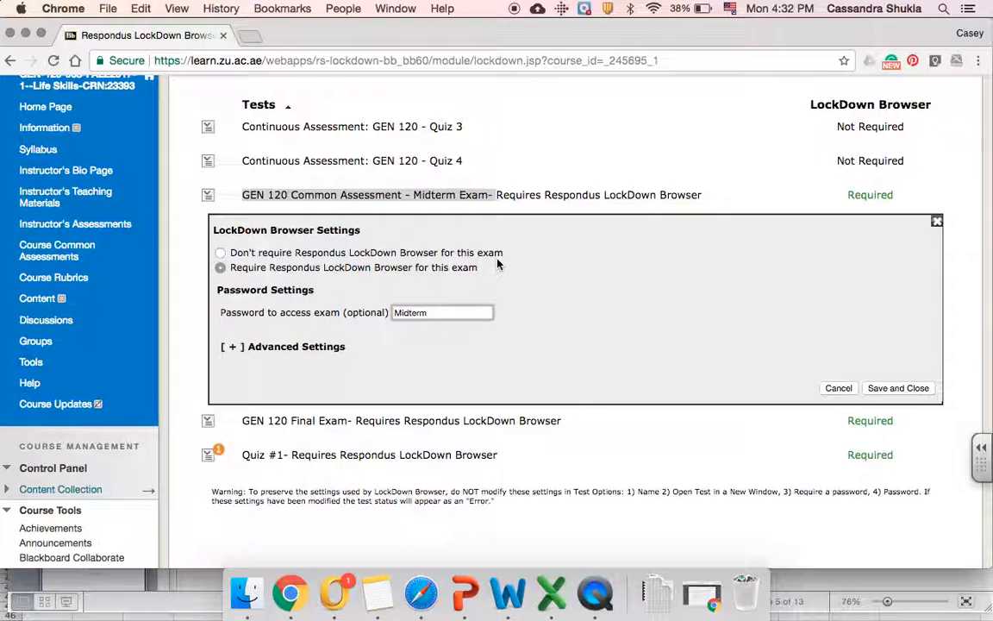
pyautogui.click(909, 391)
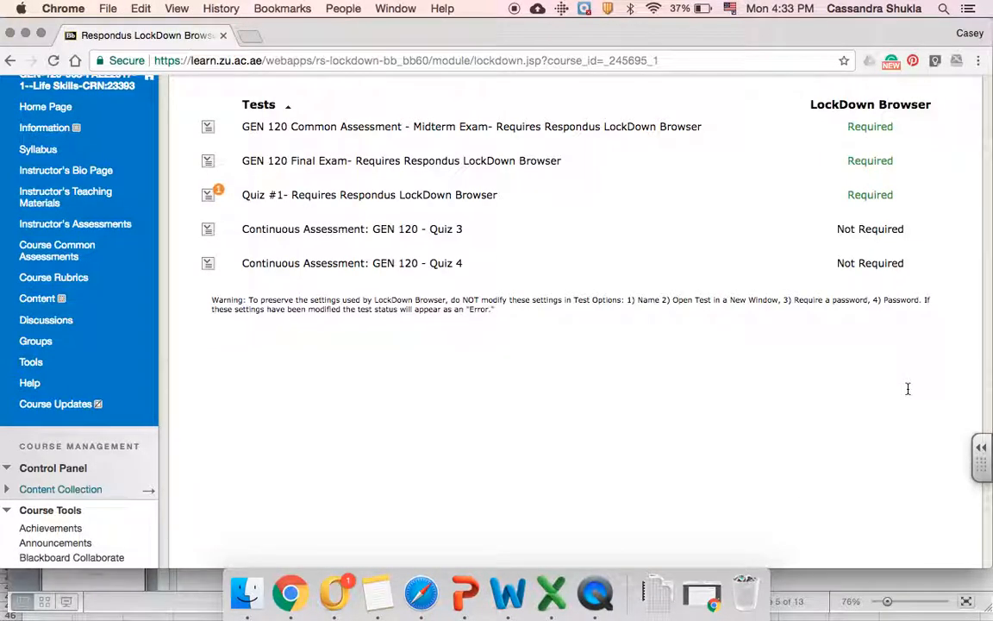
# Scroll back to the top of the LockDown Browser dashboard listing all five tests
pyautogui.scroll(3, 908, 389)
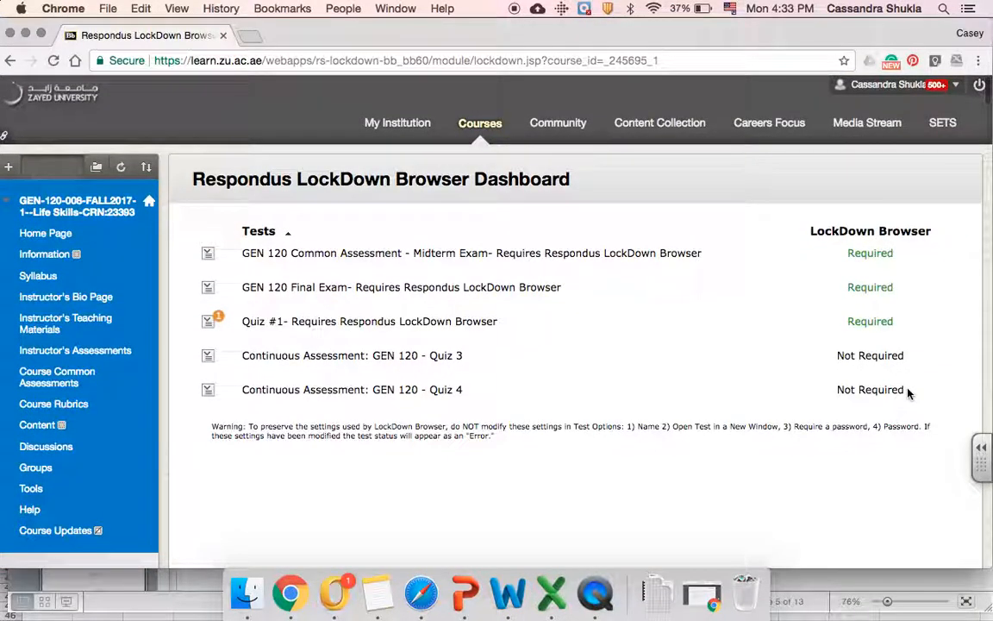